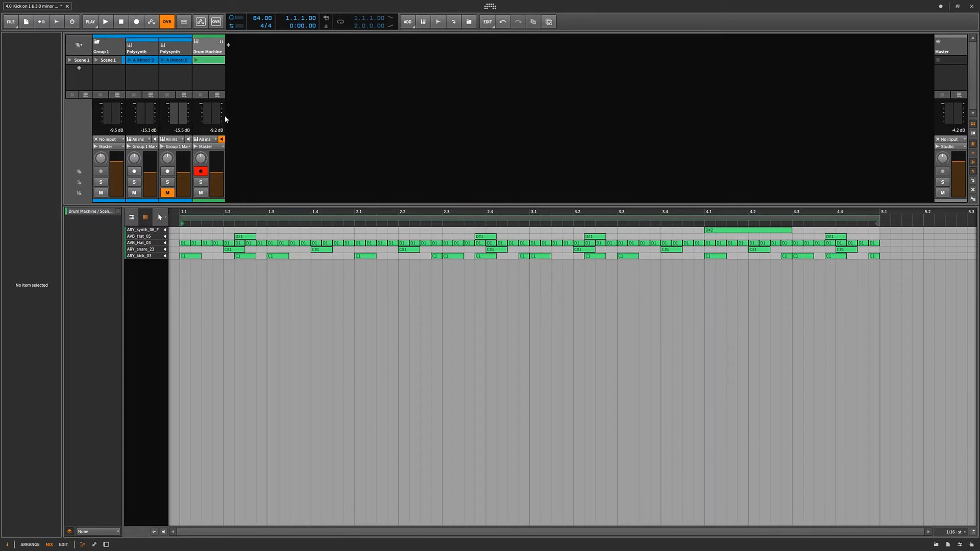
Step: Launch the Drum Machine clip to hear the unedited beat and stop it
{"action": "left_click", "coordinate": [196, 61]}
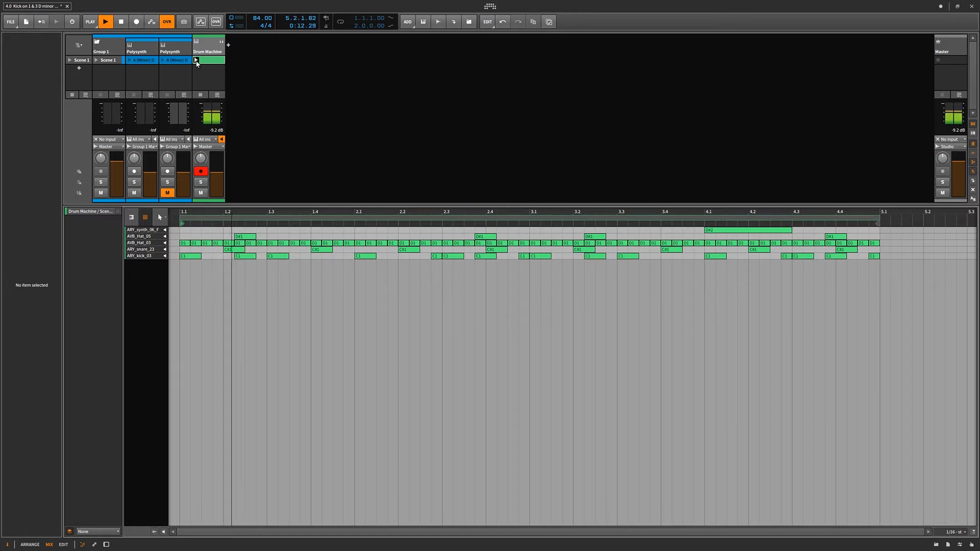
{"action": "left_click", "coordinate": [200, 95]}
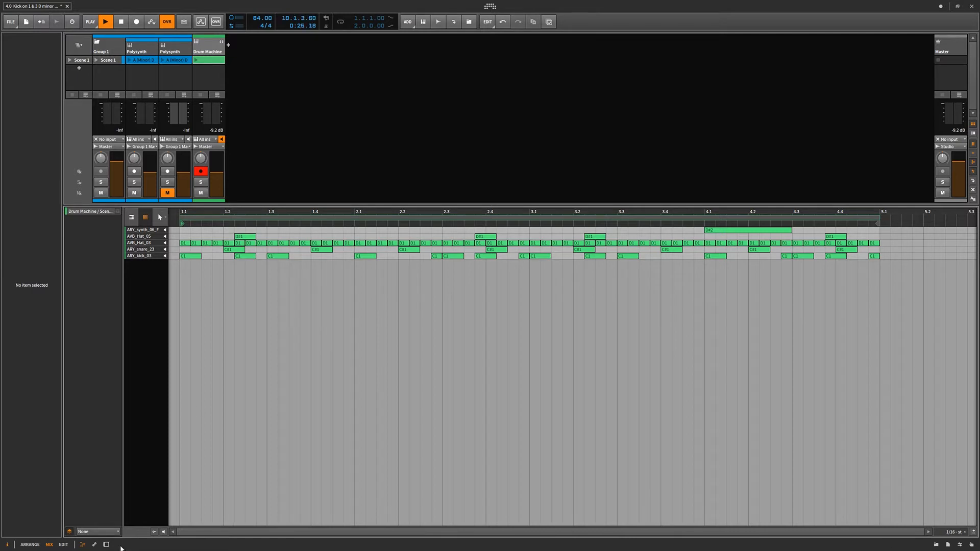
Step: Show the velocity lane beneath the drum notes and enlarge it to about half the editor's height
{"action": "left_click", "coordinate": [154, 532]}
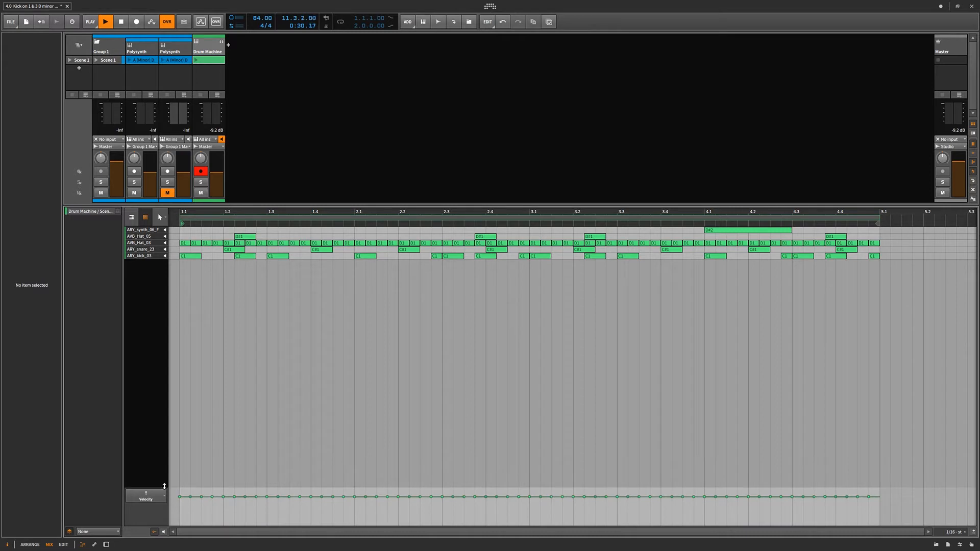
{"action": "left_click_drag", "start_coordinate": [164, 485], "coordinate": [165, 381]}
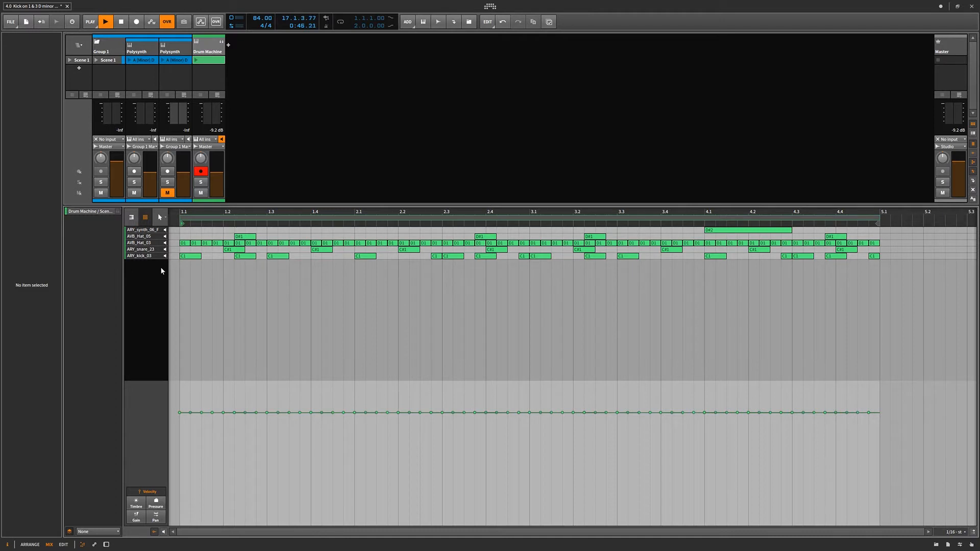
Step: Select all AVB_Hat_03 notes and lower their mean velocity to 70.7% in the velocity histogram
{"action": "left_click", "coordinate": [155, 231]}
{"action": "left_click", "coordinate": [157, 237]}
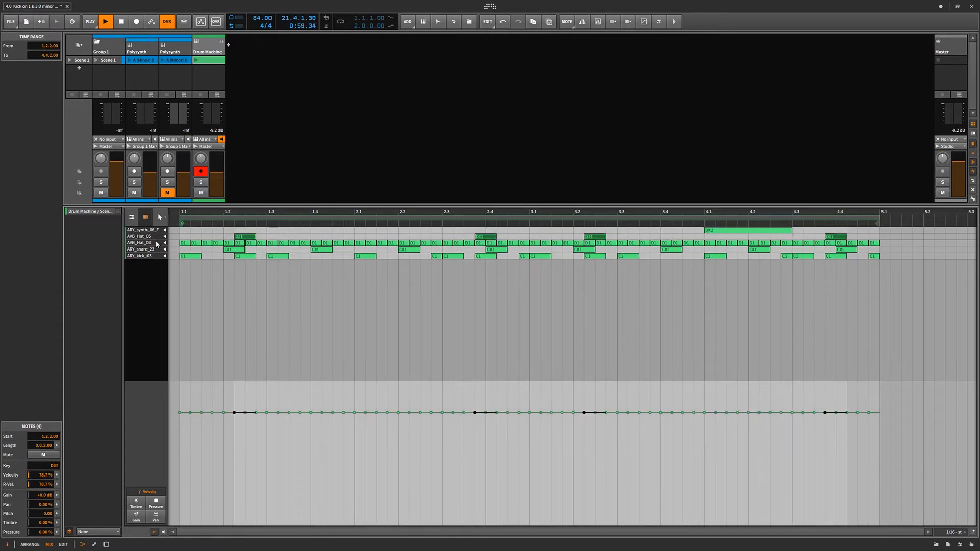
{"action": "left_click", "coordinate": [156, 244]}
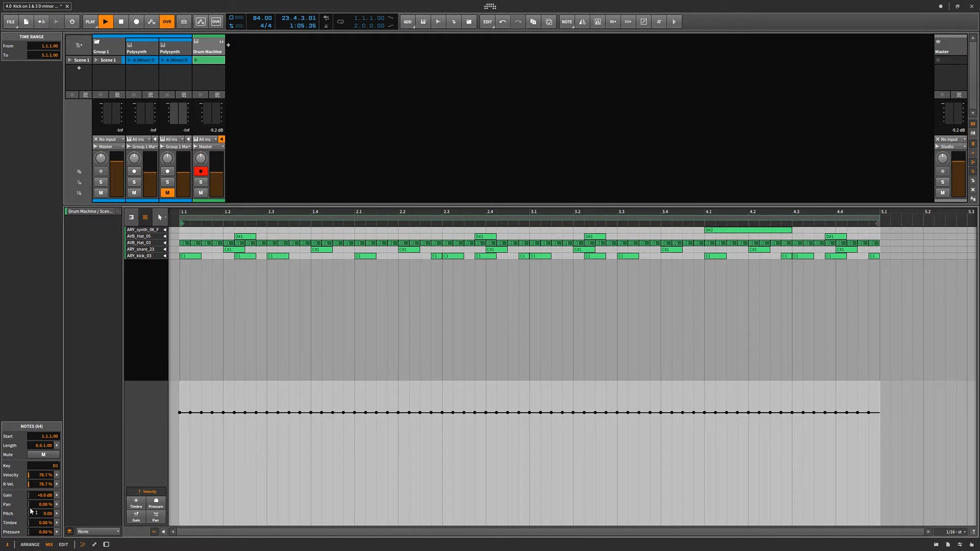
{"action": "left_click", "coordinate": [58, 477]}
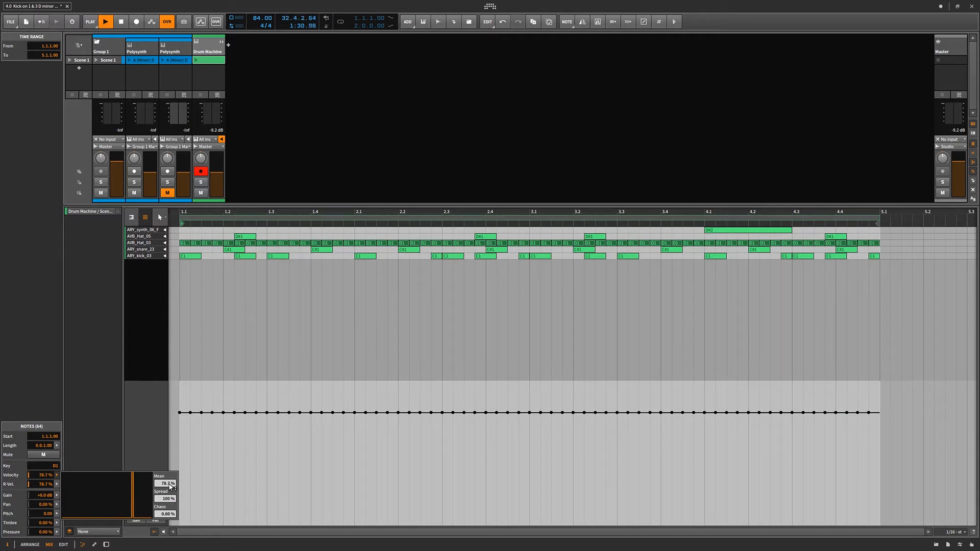
{"action": "mouse_move", "coordinate": [170, 486]}
{"action": "left_mouse_down"}
{"action": "mouse_move", "coordinate": [170, 515]}
{"action": "mouse_move", "coordinate": [170, 477]}
{"action": "mouse_move", "coordinate": [167, 502]}
{"action": "left_mouse_up"}
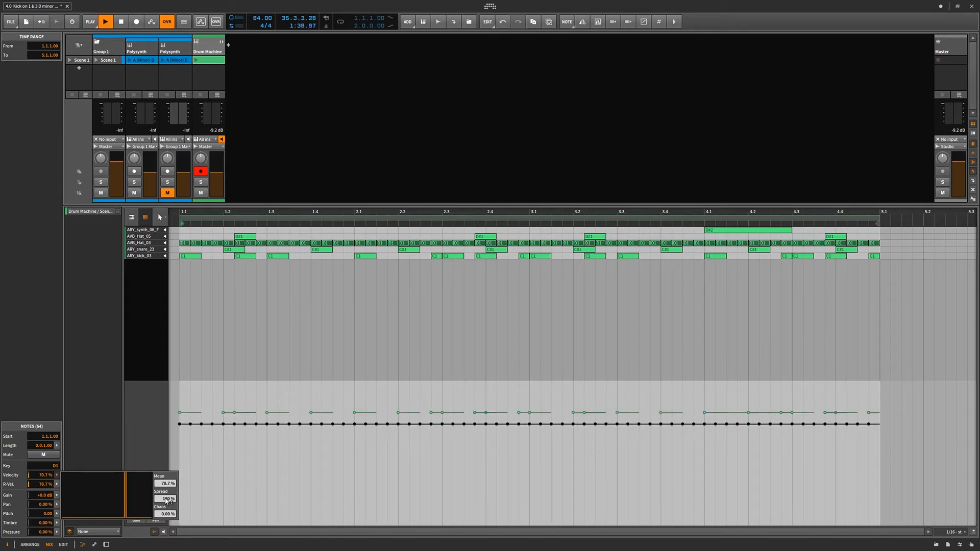
{"action": "left_click_drag", "start_coordinate": [171, 500], "coordinate": [170, 500]}
{"action": "key", "text": "ctrl+z"}
Step: Randomize the AVB_Hat_03 velocities with Chaos, try a Spread of 200%, and narrow the spread to a moderate range
{"action": "left_click_drag", "start_coordinate": [170, 515], "coordinate": [170, 500]}
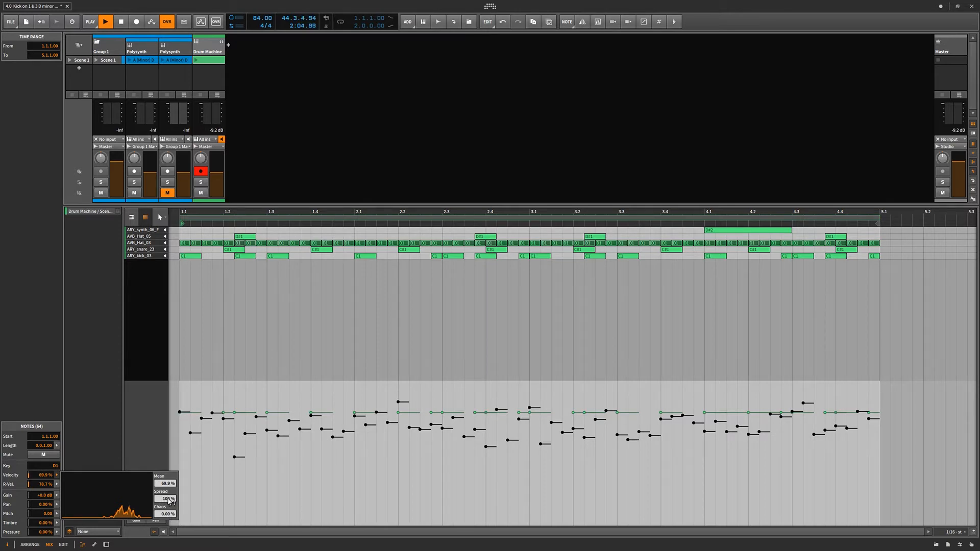
{"action": "left_click_drag", "start_coordinate": [169, 501], "coordinate": [169, 470]}
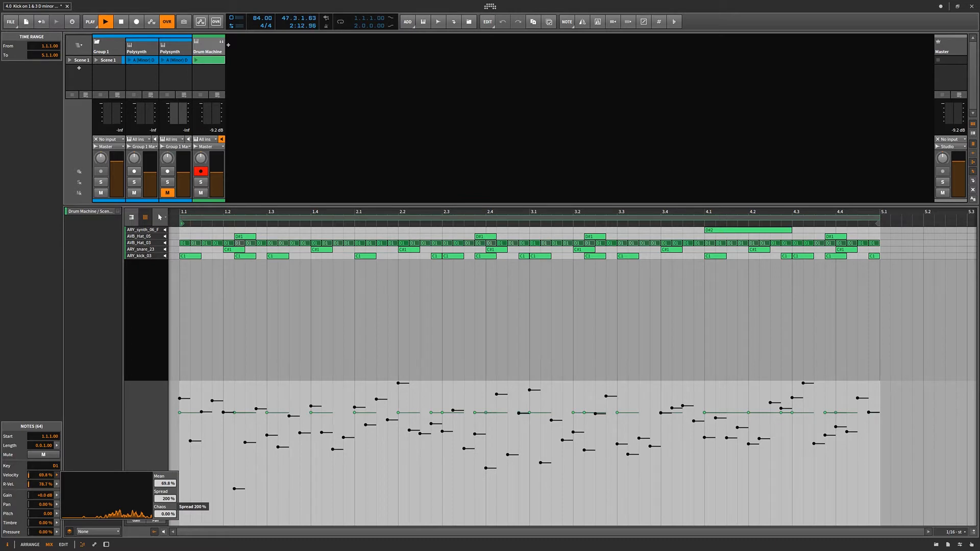
{"action": "left_click_drag", "start_coordinate": [169, 469], "coordinate": [170, 501]}
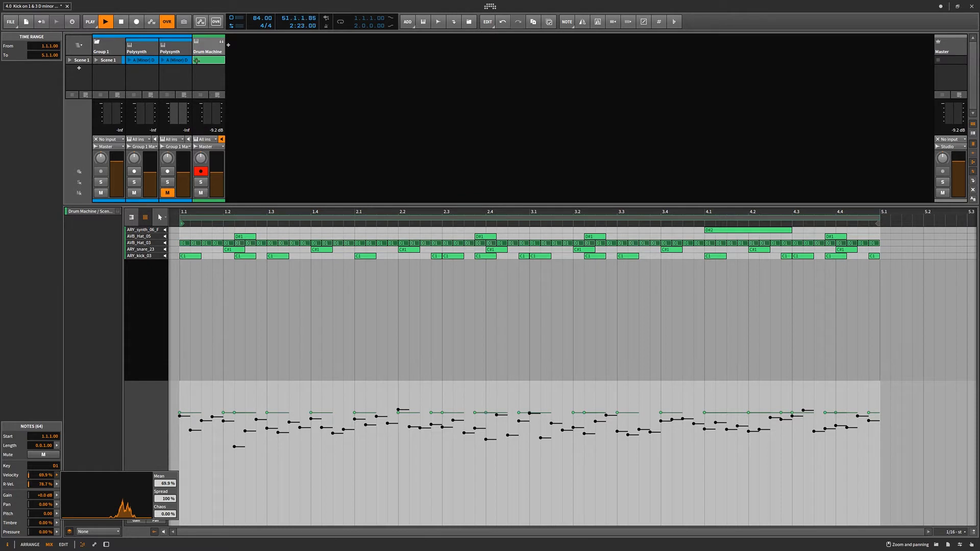
{"action": "left_click_drag", "start_coordinate": [169, 499], "coordinate": [169, 487]}
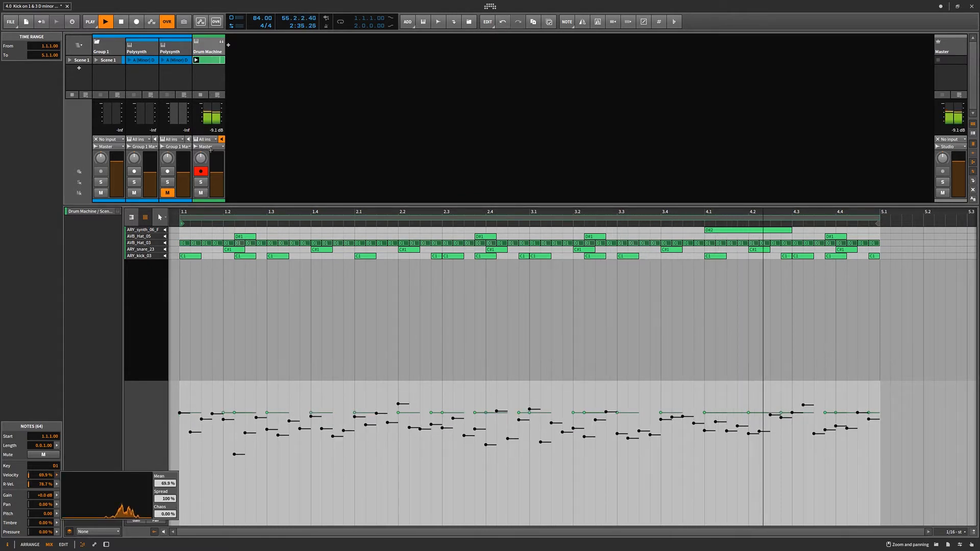
Step: Solo the AVB_Hat_03 pad in the Drum Machine device to hear it alone and reopen its notes' velocity histogram
{"action": "left_click", "coordinate": [106, 545]}
{"action": "left_click", "coordinate": [107, 545]}
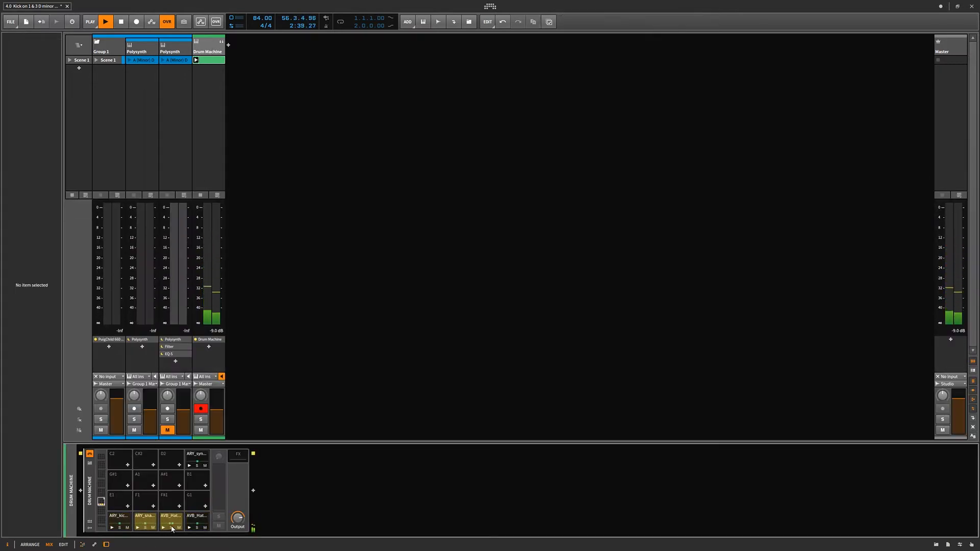
{"action": "left_click", "coordinate": [212, 61]}
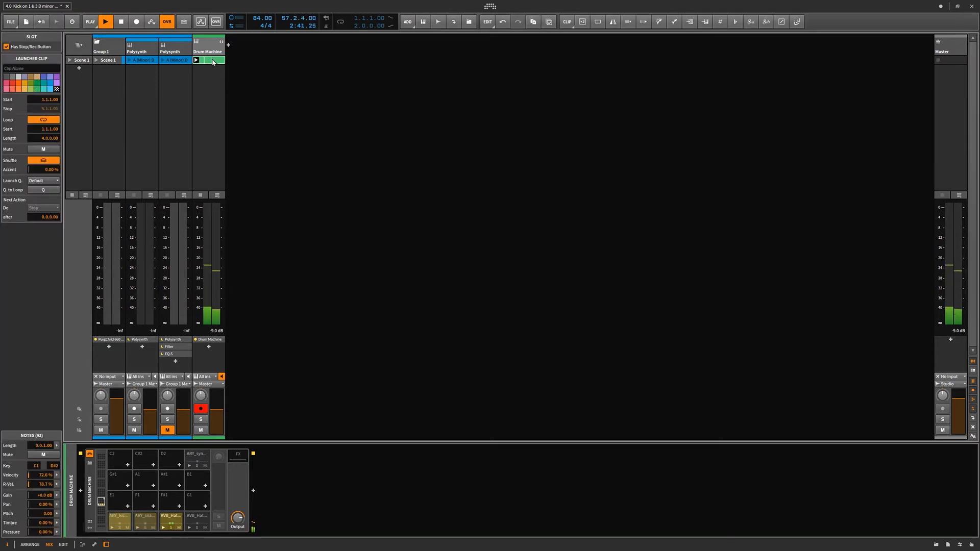
{"action": "left_click", "coordinate": [82, 545]}
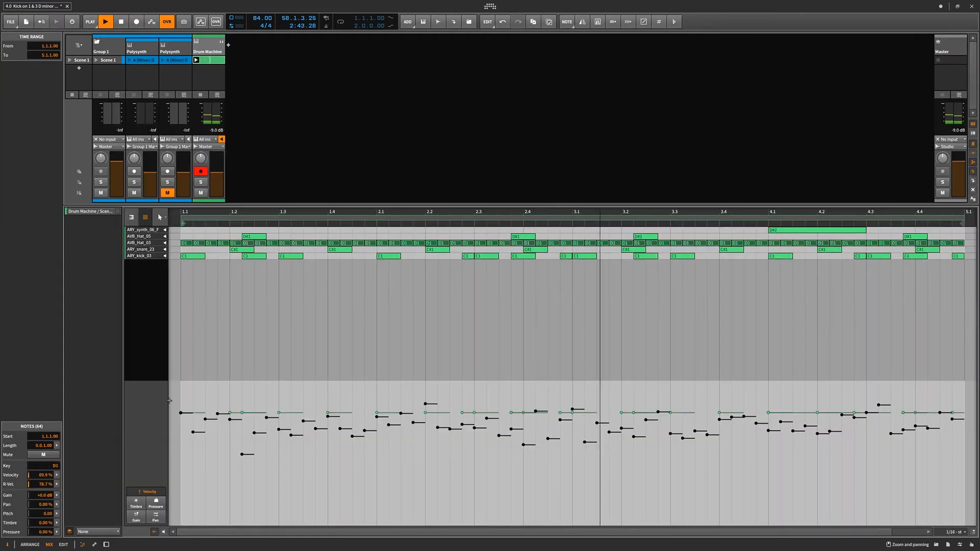
{"action": "left_click", "coordinate": [57, 475]}
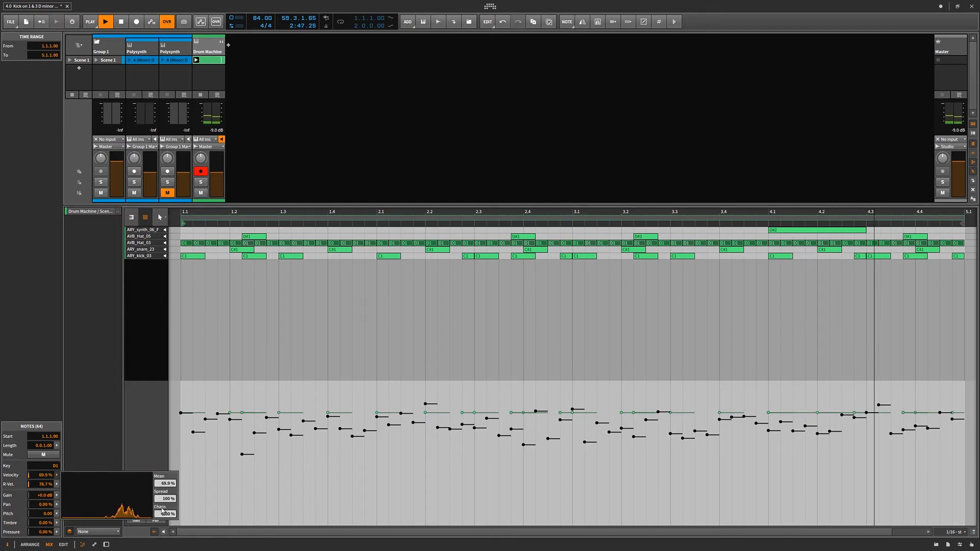
{"action": "mouse_move", "coordinate": [168, 517]}
{"action": "left_mouse_down"}
{"action": "mouse_move", "coordinate": [168, 475]}
{"action": "mouse_move", "coordinate": [168, 517]}
{"action": "left_mouse_up"}
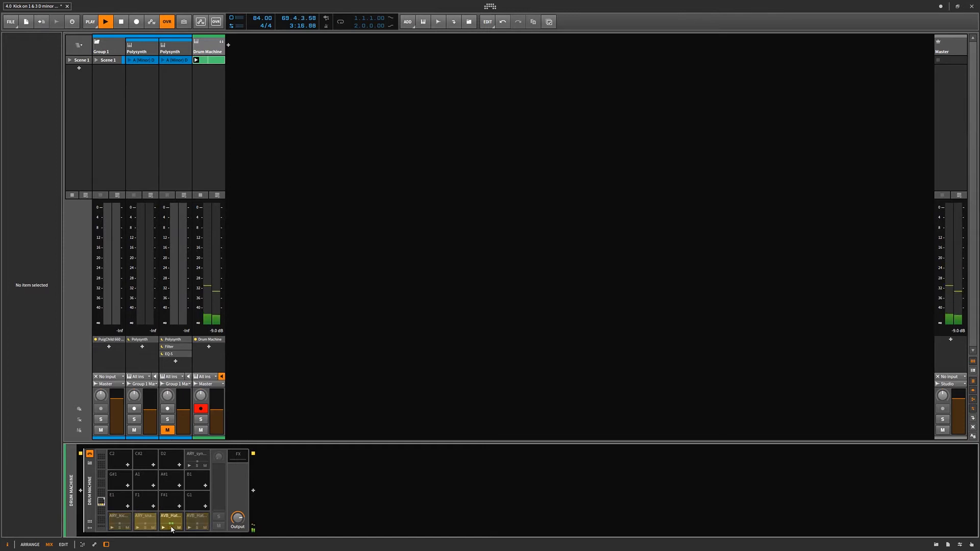
Step: Open the Drum Machine clip in the note editor and enlarge the editor area
{"action": "double_click", "coordinate": [215, 60]}
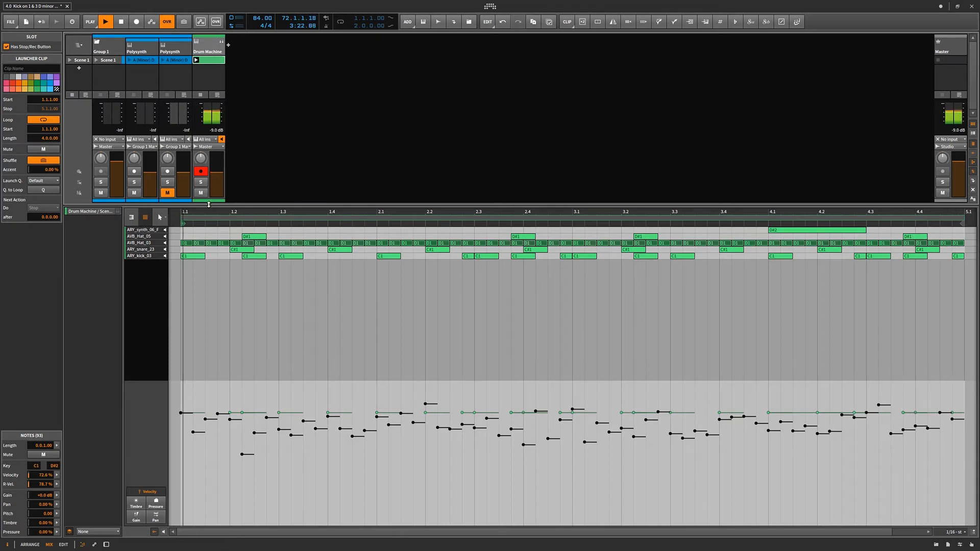
{"action": "left_click_drag", "start_coordinate": [219, 205], "coordinate": [219, 59]}
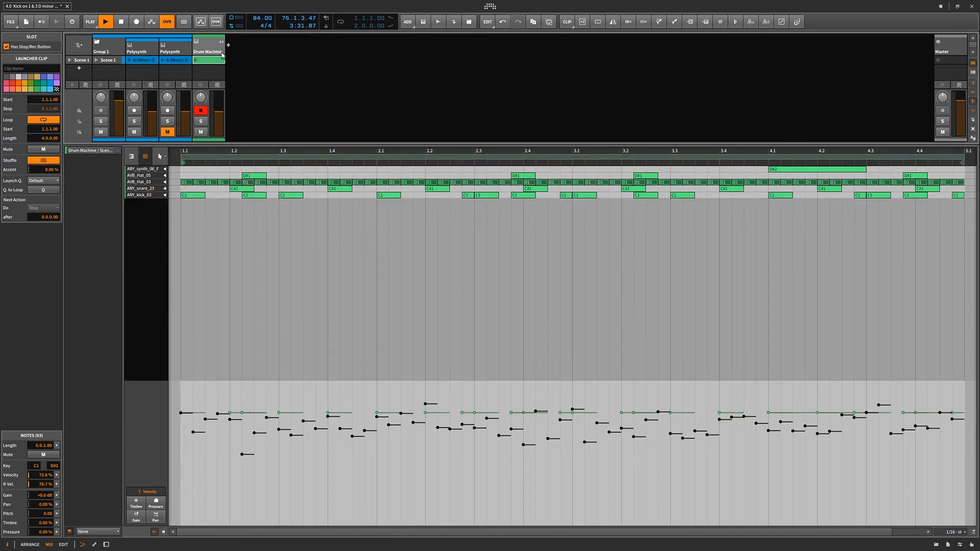
Step: Play the Drum Machine clip, enable the global groove, and stop playback
{"action": "left_click", "coordinate": [196, 60]}
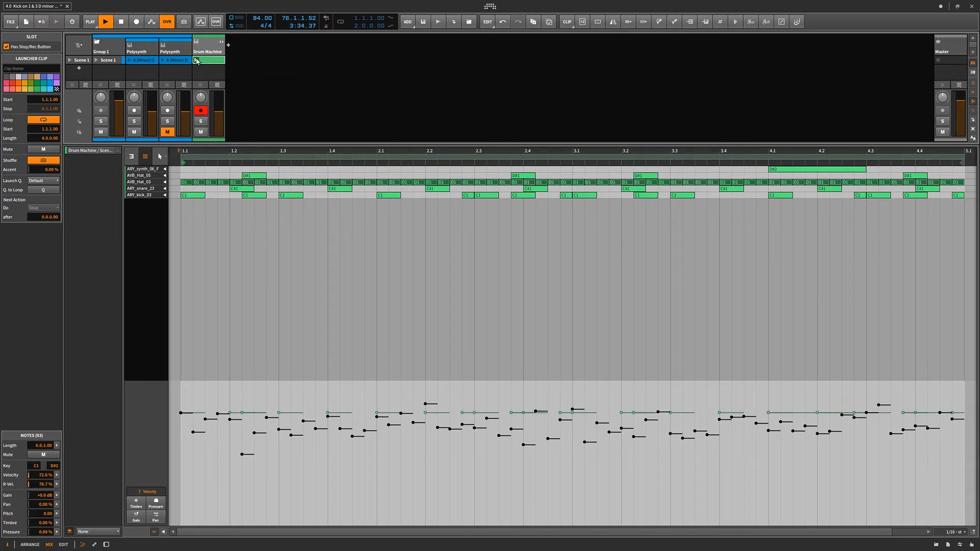
{"action": "left_click", "coordinate": [184, 21]}
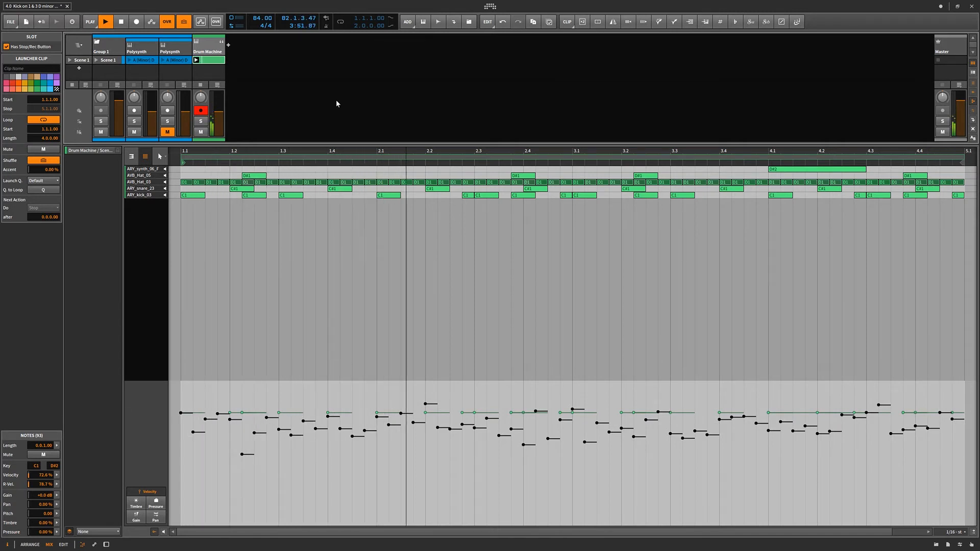
{"action": "key", "text": "space"}
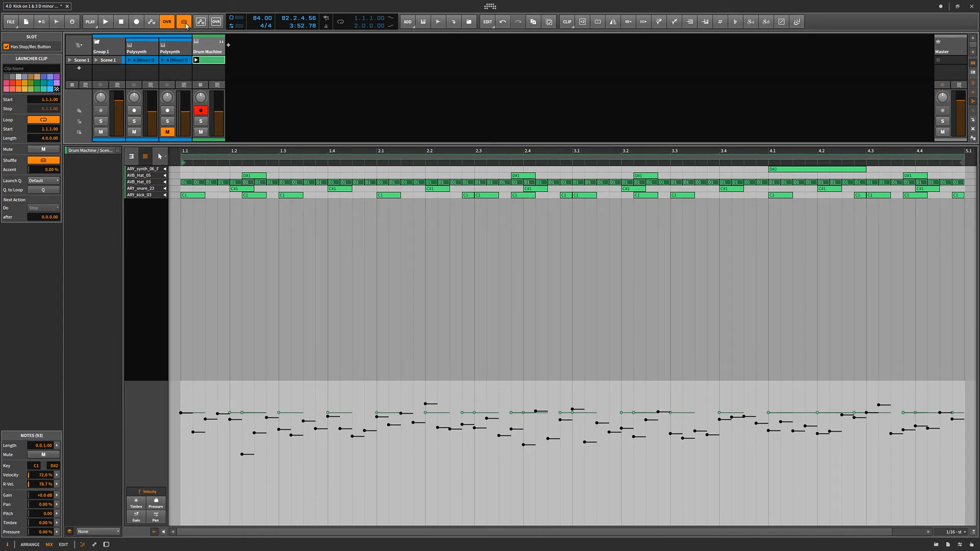
Step: Adjust the Shuffle amount in the groove settings and close them
{"action": "left_click", "coordinate": [90, 23]}
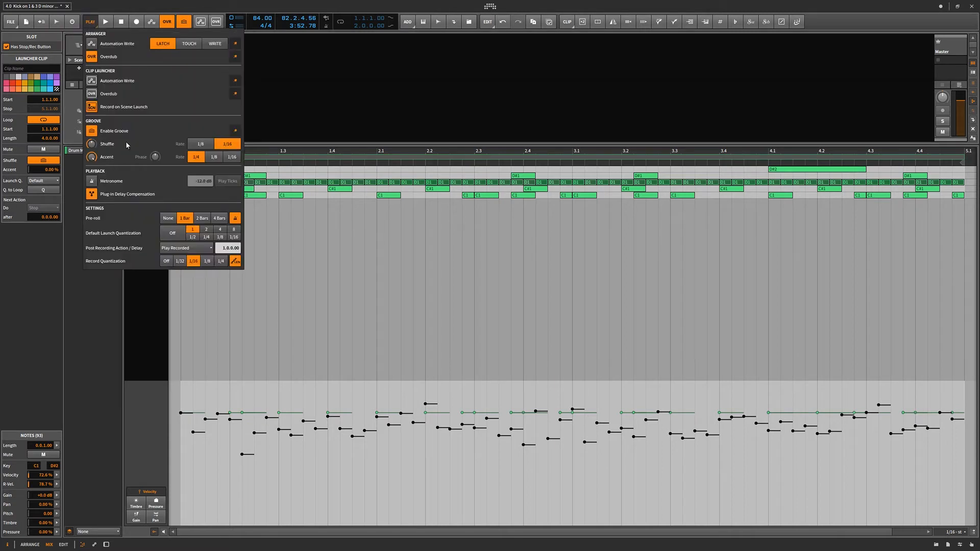
{"action": "mouse_move", "coordinate": [92, 144]}
{"action": "left_click_drag", "start_coordinate": [92, 144], "coordinate": [92, 143]}
{"action": "left_click", "coordinate": [92, 144]}
{"action": "left_click_drag", "start_coordinate": [92, 144], "coordinate": [93, 144]}
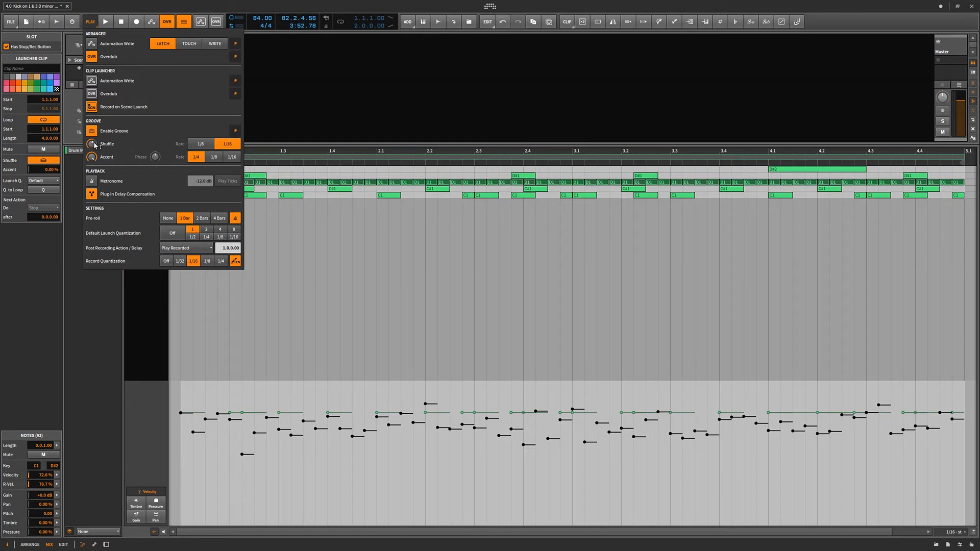
{"action": "left_click", "coordinate": [106, 25]}
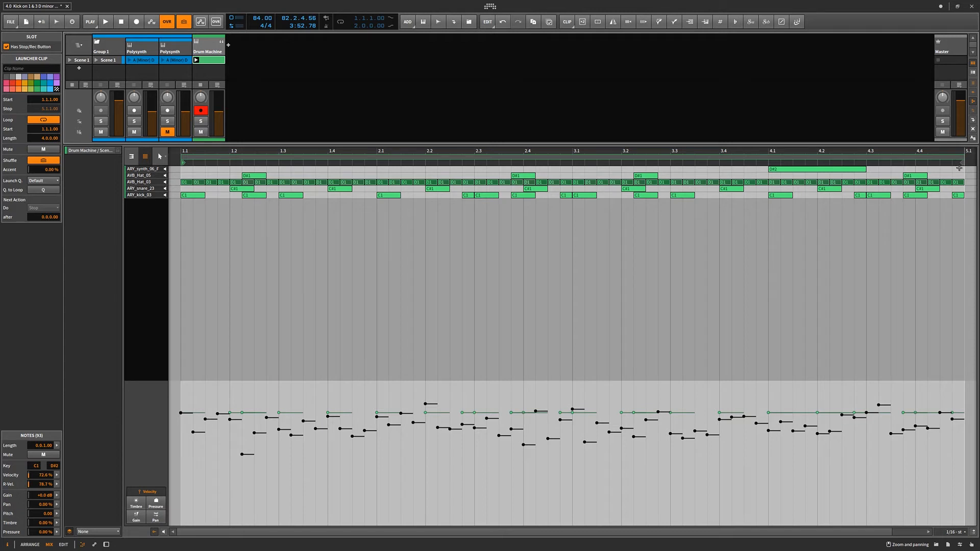
Step: Quantize all notes of the drum clip to a custom straight 1/16 grid with a Humanize amount
{"action": "left_click", "coordinate": [784, 171]}
{"action": "key", "text": "ctrl+a"}
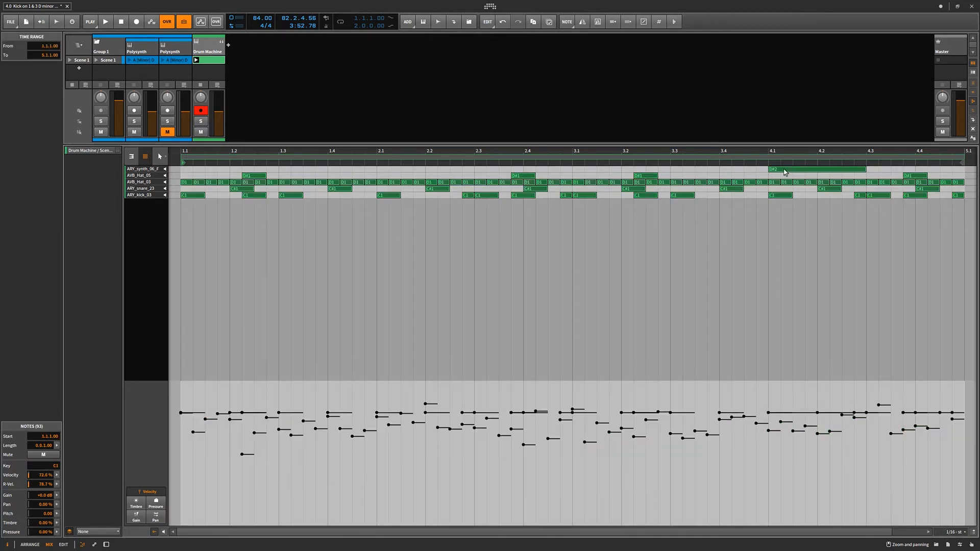
{"action": "right_click", "coordinate": [629, 184]}
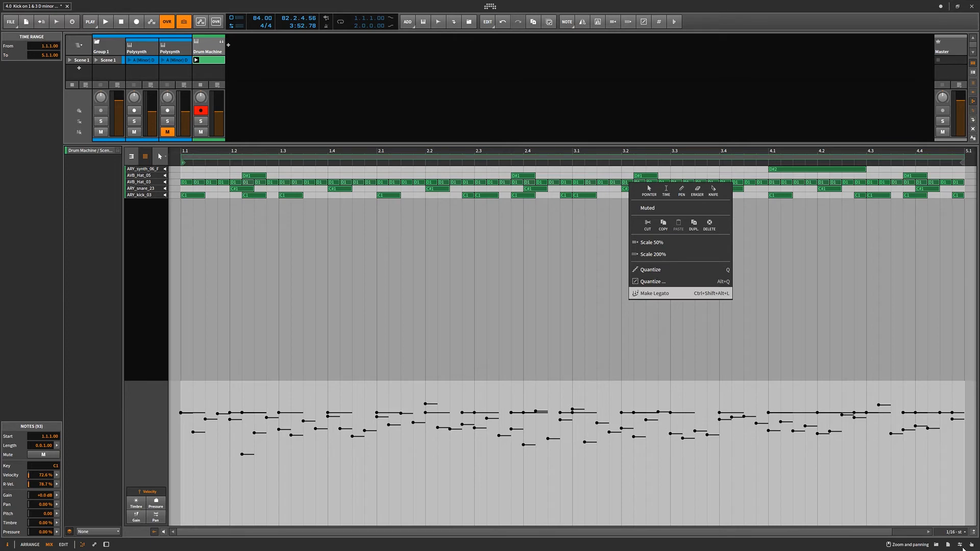
{"action": "left_click", "coordinate": [644, 284]}
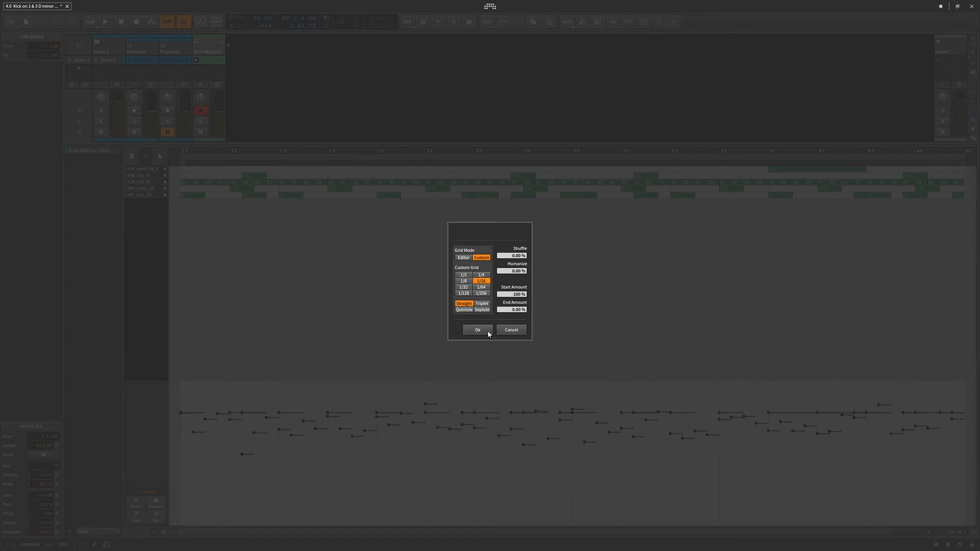
{"action": "left_click", "coordinate": [464, 257]}
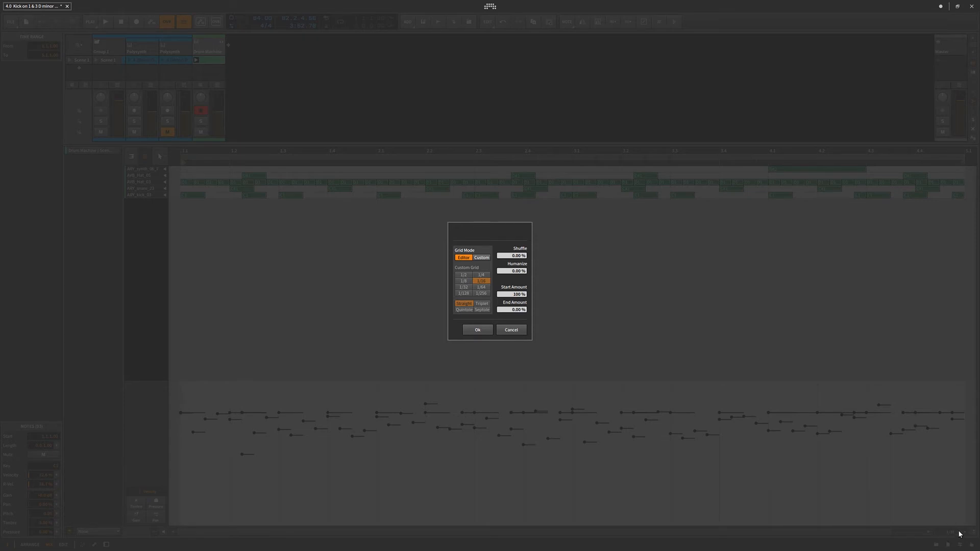
{"action": "left_click", "coordinate": [481, 257]}
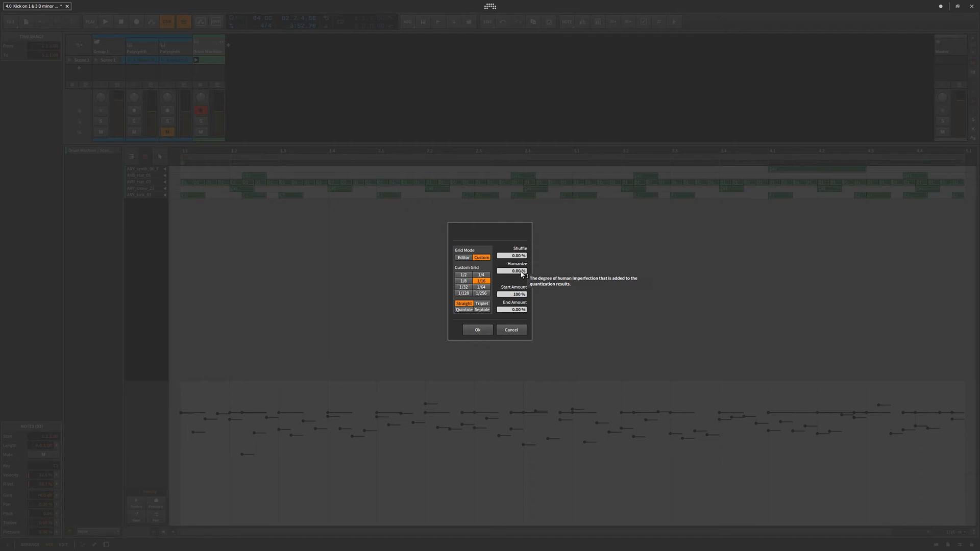
{"action": "left_click", "coordinate": [520, 271]}
{"action": "left_click", "coordinate": [491, 331]}
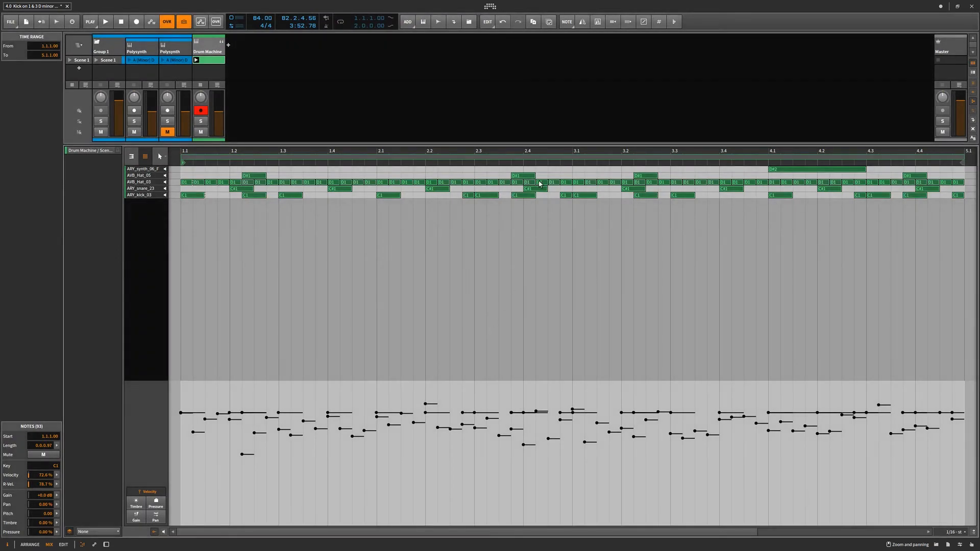
Step: Examine the humanized note timings in the clip and launch it to hear the result
{"action": "left_click_drag", "start_coordinate": [524, 152], "coordinate": [602, 268]}
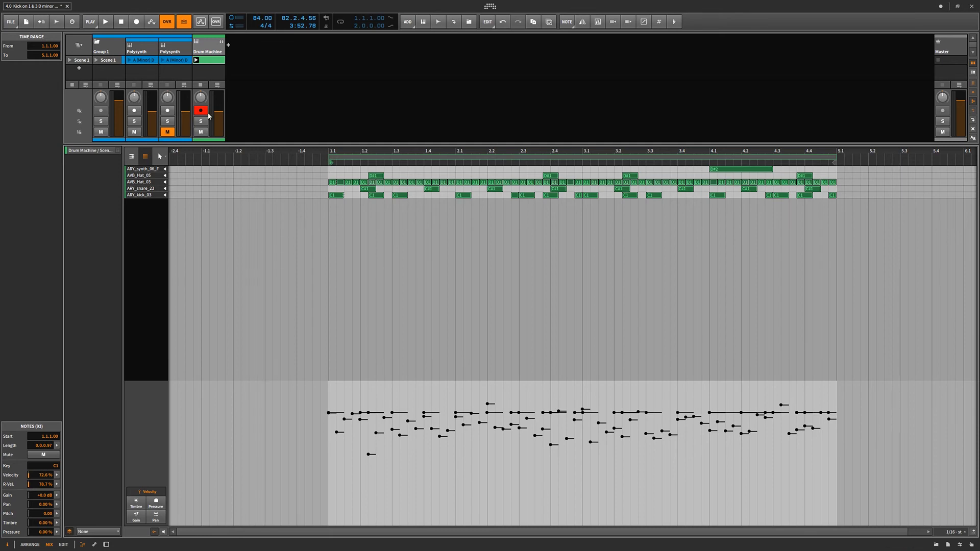
{"action": "left_click", "coordinate": [196, 60]}
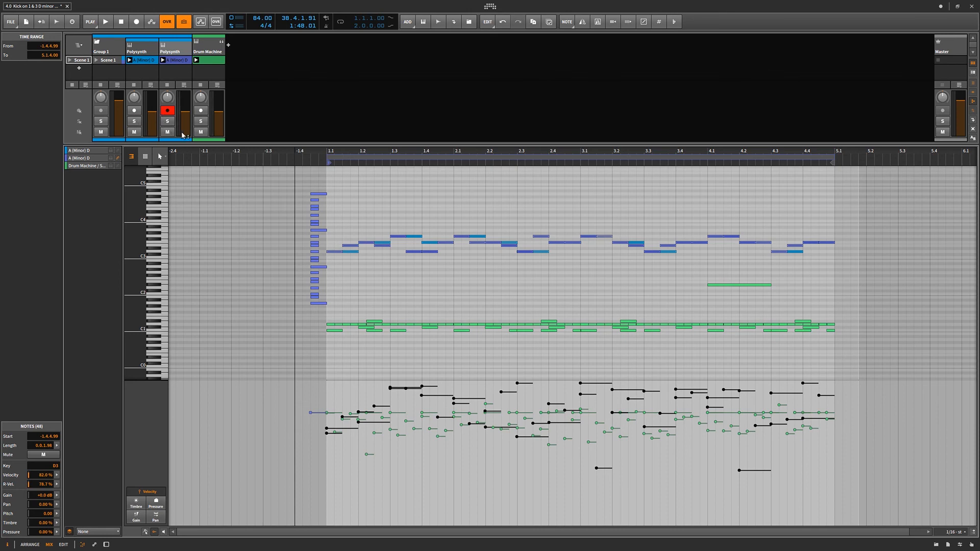
Step: Play the clips with the Drum Machine track soloed, and solo the first Polysynth track as well
{"action": "left_click", "coordinate": [201, 122]}
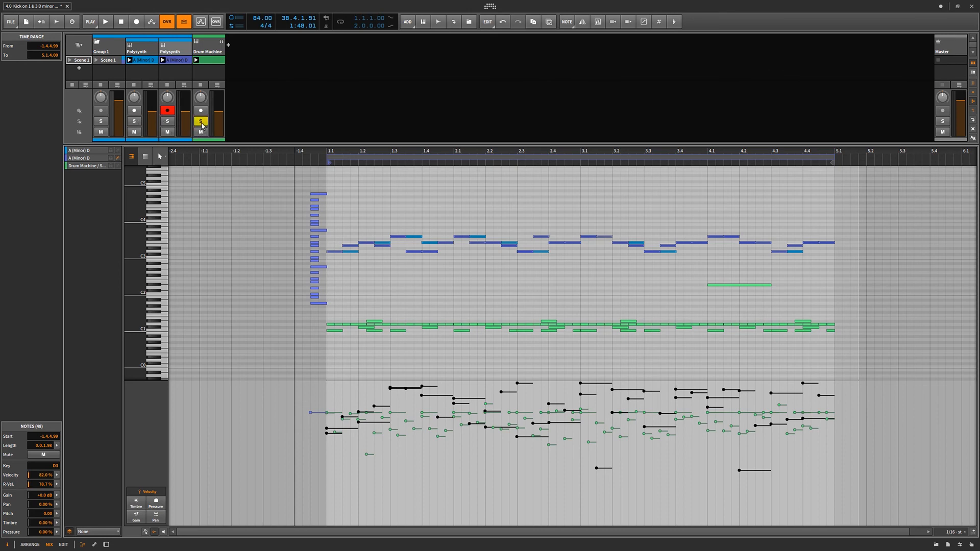
{"action": "left_click", "coordinate": [197, 61]}
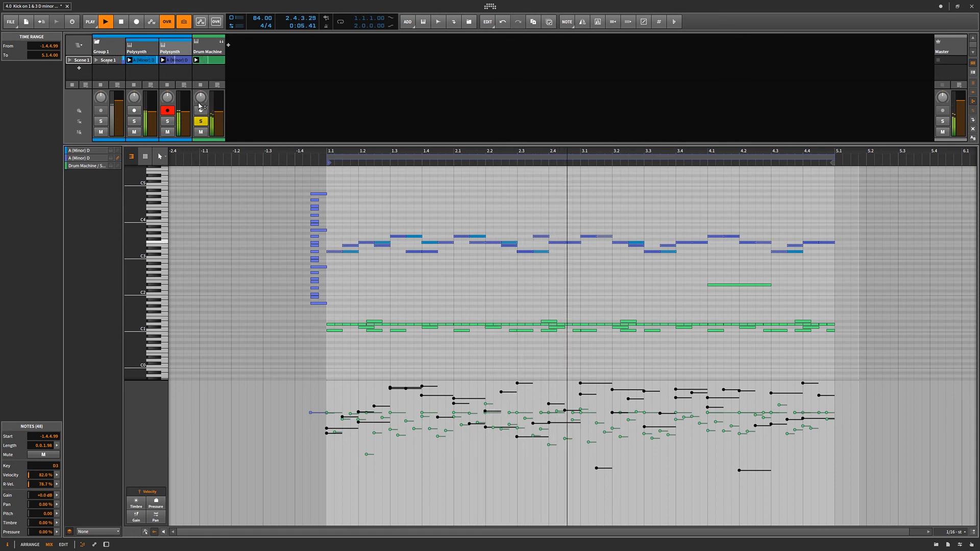
{"action": "left_click", "coordinate": [135, 121]}
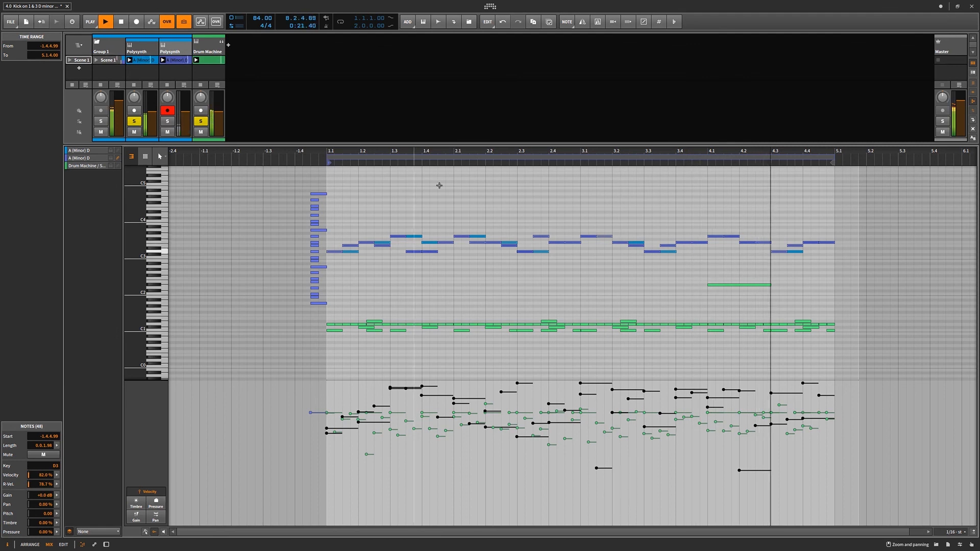
Step: Mute the long D#2 note at 4.1 in the Drum Machine clip
{"action": "left_click", "coordinate": [726, 283]}
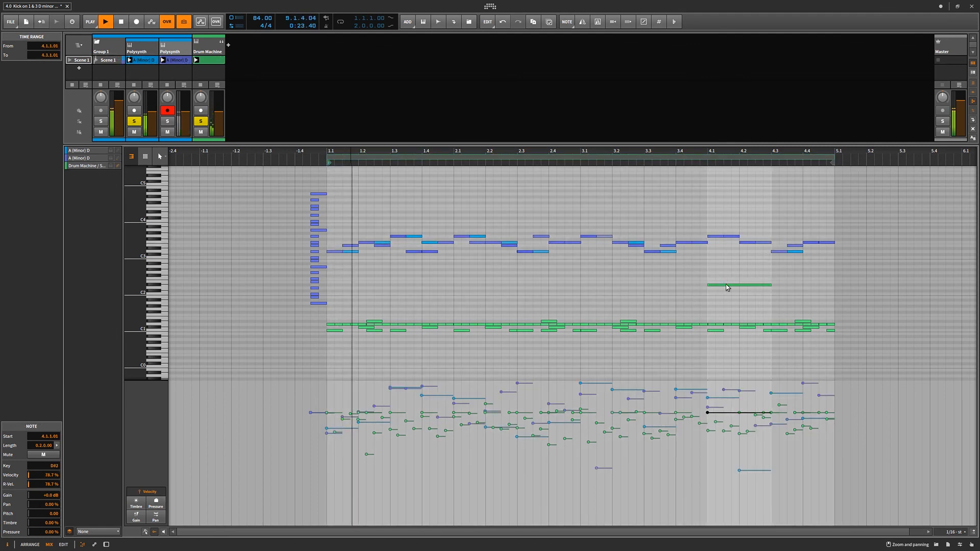
{"action": "left_click", "coordinate": [44, 454]}
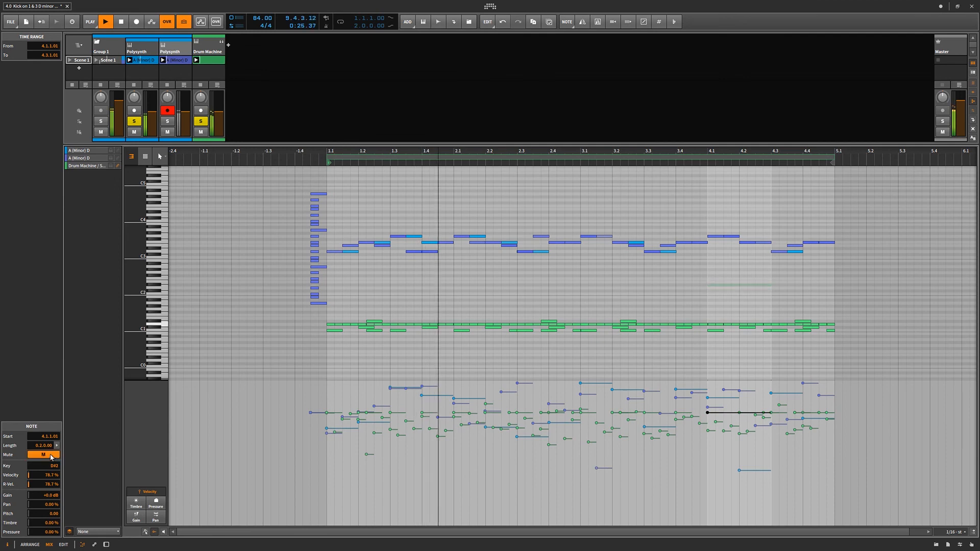